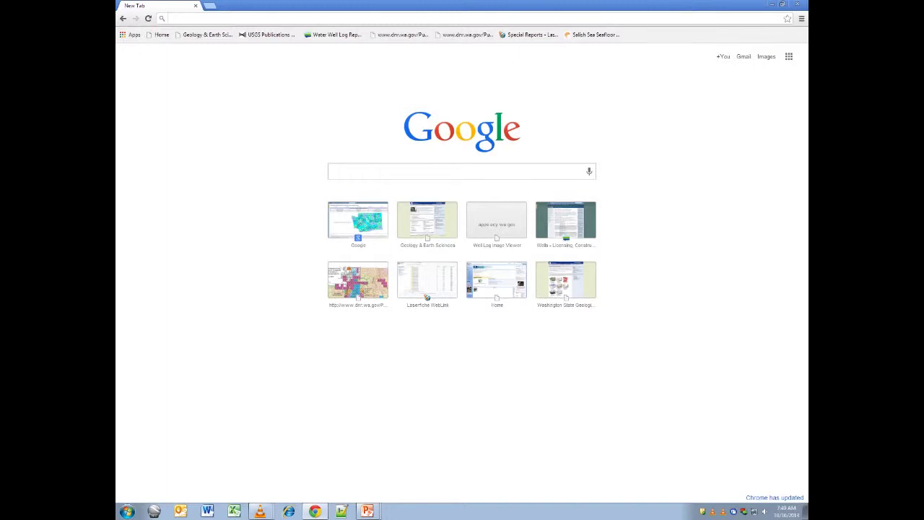
Open the geology portal at dnr.wa.gov/geologyportal and launch the Washington Interactive Geologic Map
text(d)
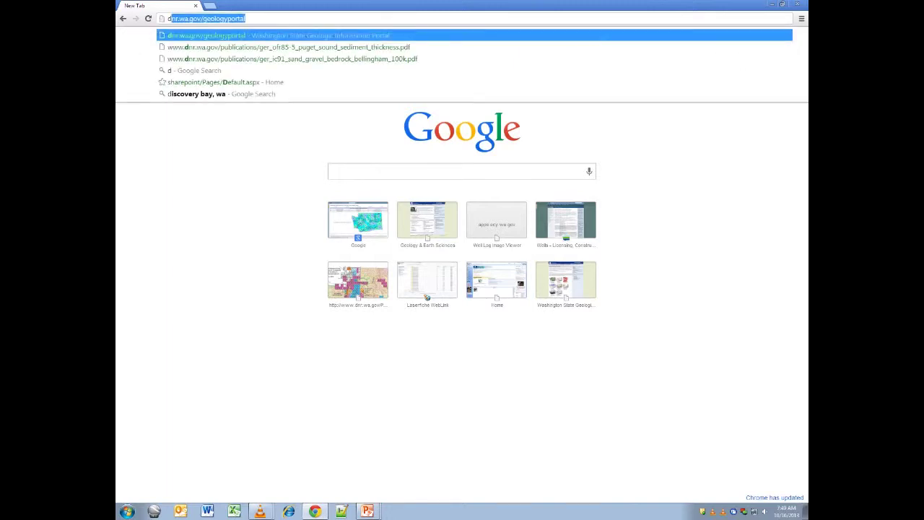
key(Right)
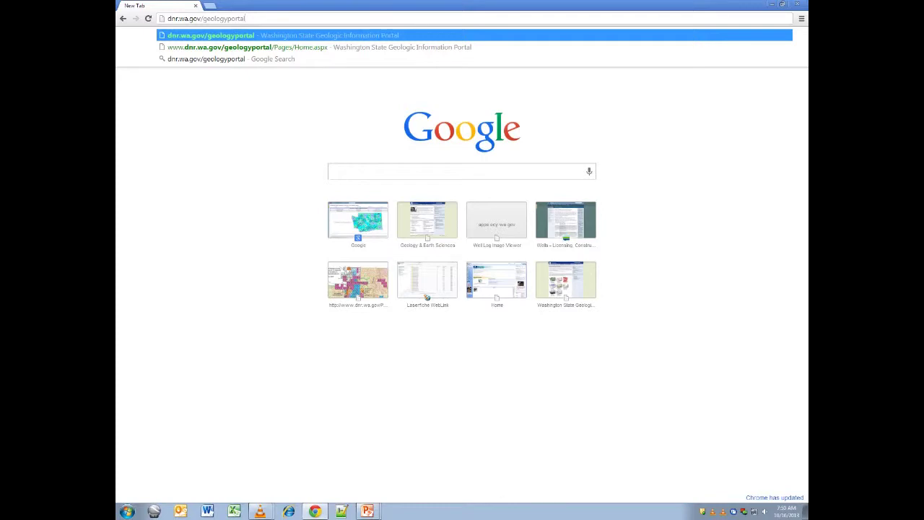
key(Return)
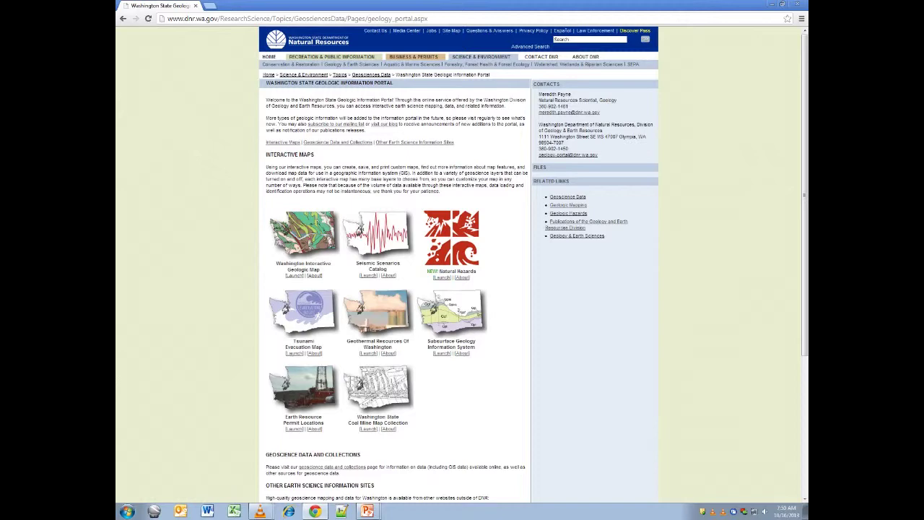
drag(270, 261, 319, 276)
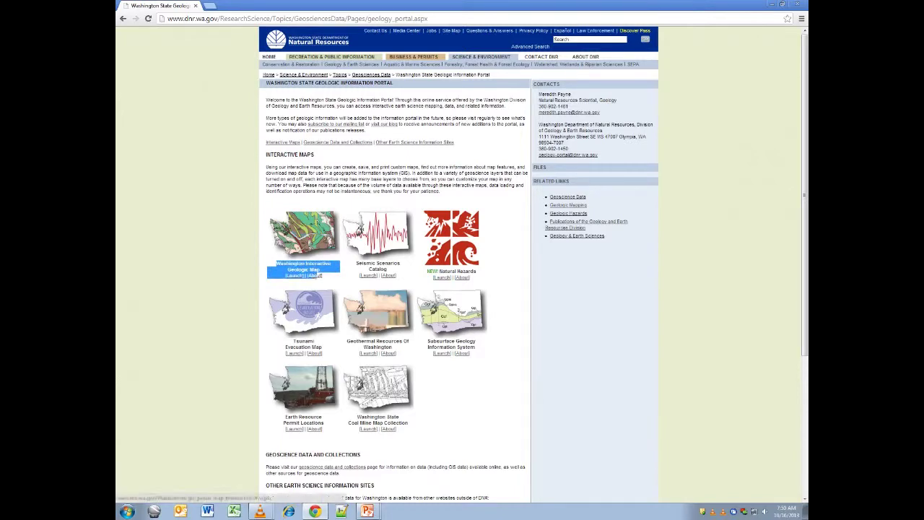
click(295, 275)
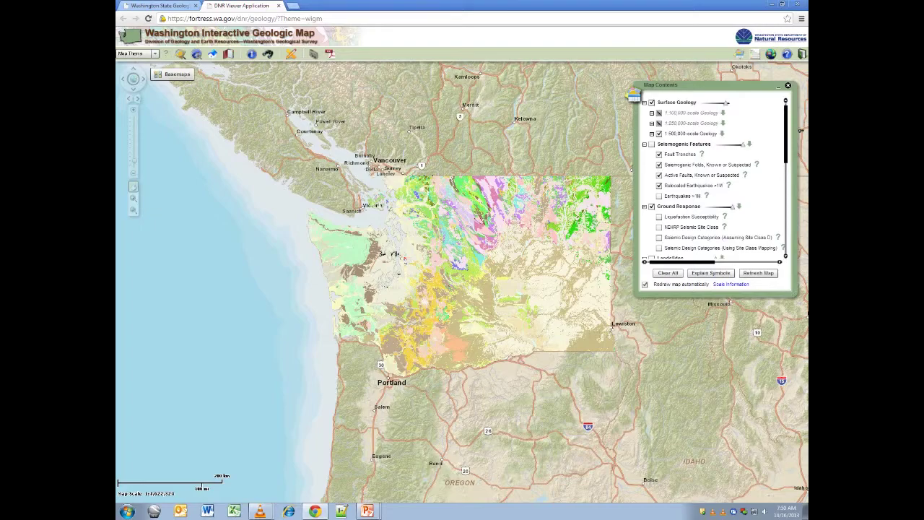
Examine the surface geology around Seattle and the area to its southeast at several map scales, noting which geology layers each scale offers
scroll(402, 259, down, 1)
scroll(402, 258, up, 2)
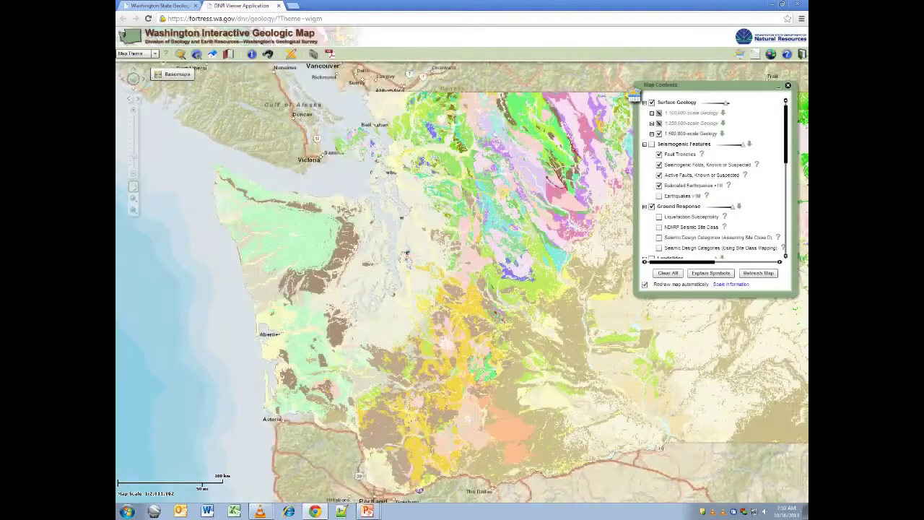
scroll(407, 254, up, 1)
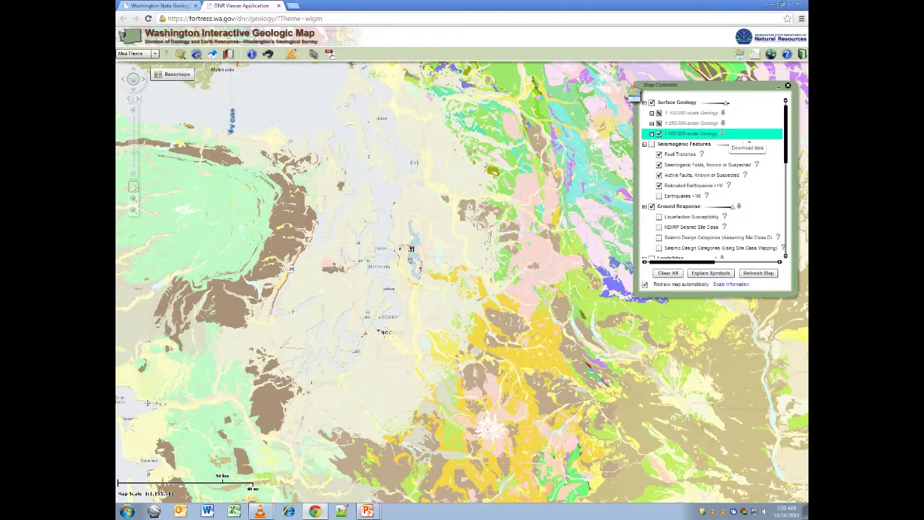
click(722, 133)
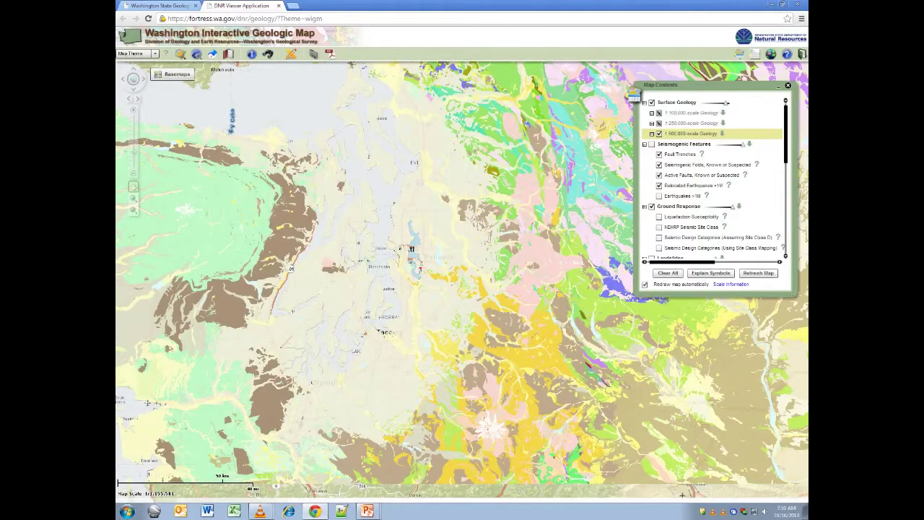
scroll(439, 289, up, 3)
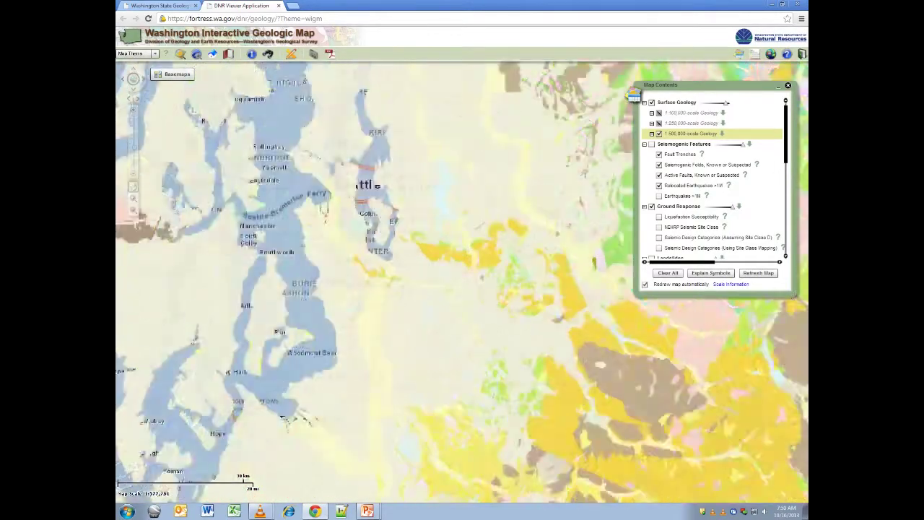
scroll(437, 291, up, 1)
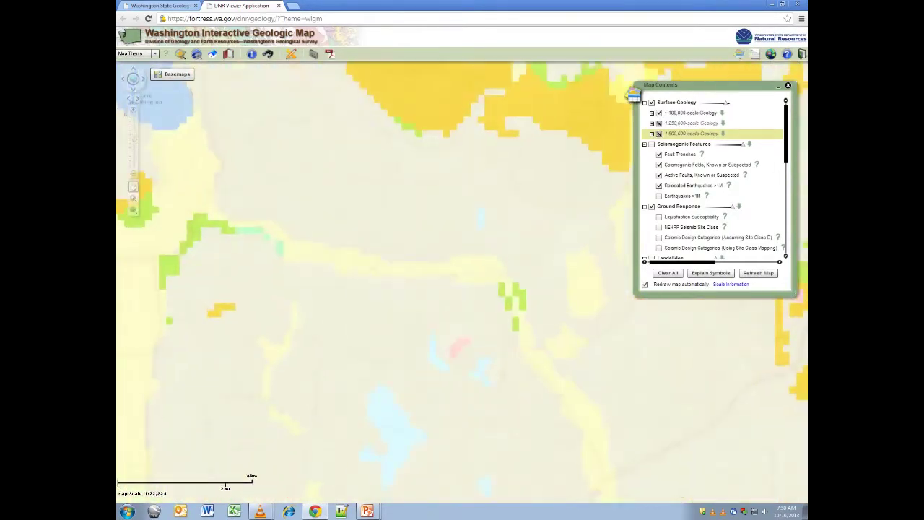
scroll(379, 304, up, 1)
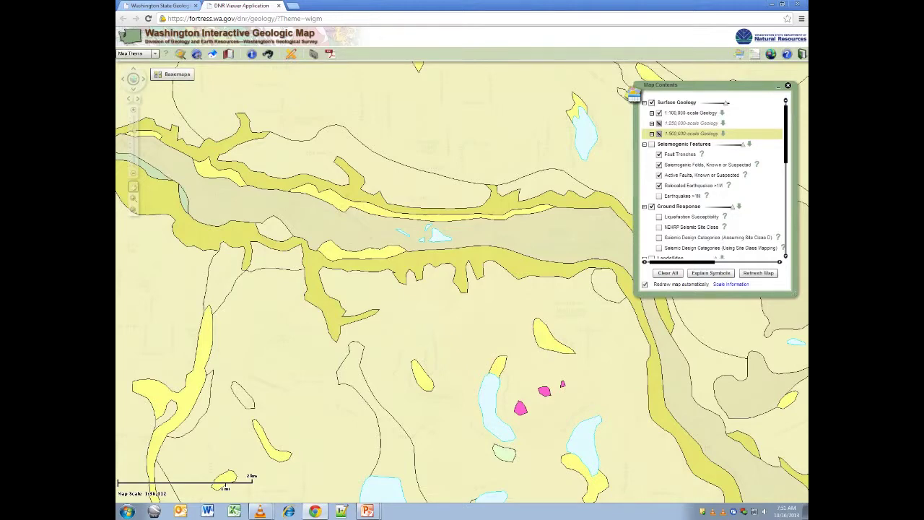
scroll(498, 368, up, 1)
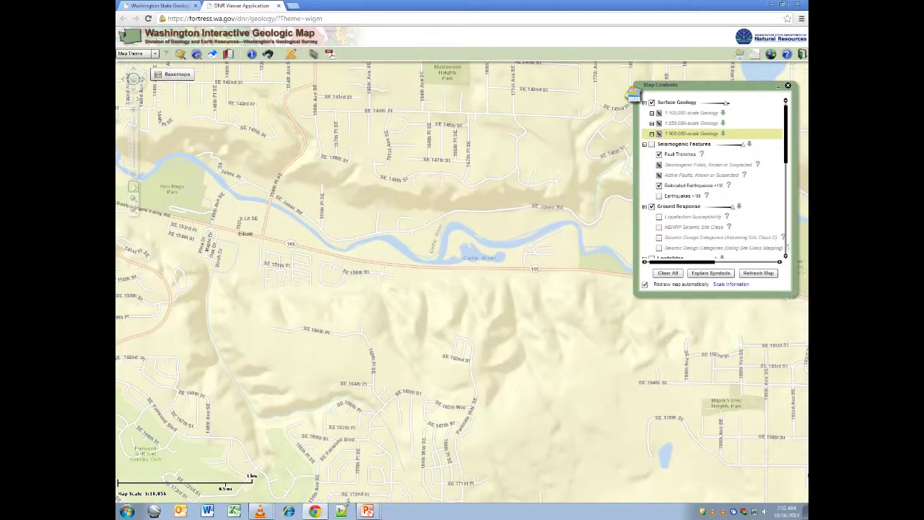
scroll(393, 213, down, 1)
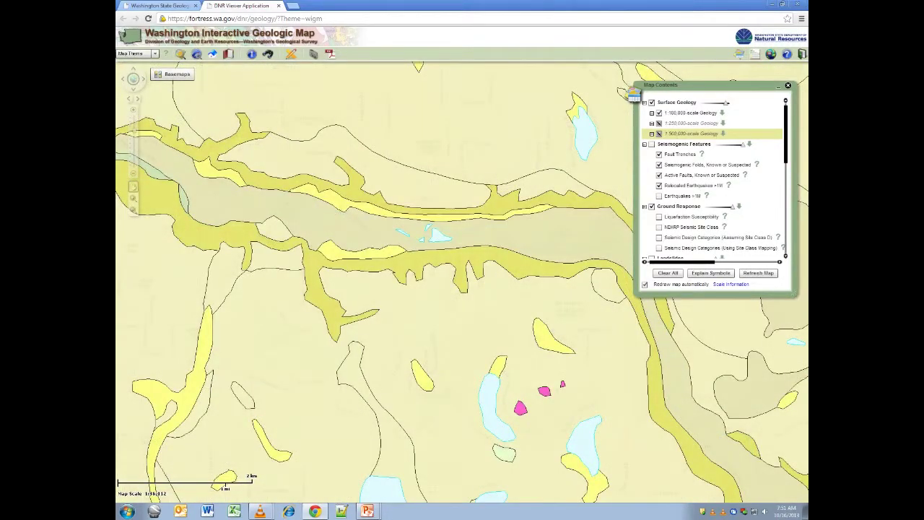
scroll(410, 222, down, 2)
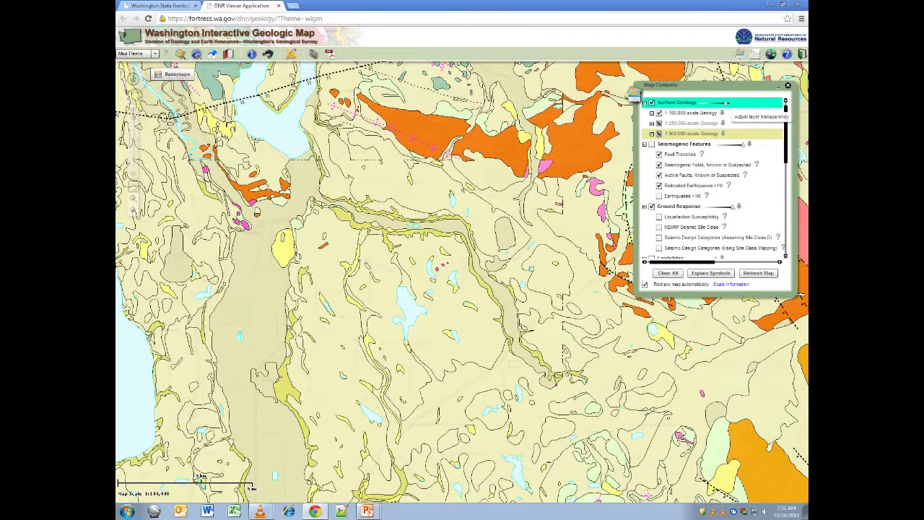
Make the Surface Geology layer slightly more transparent and turn on the Seismogenic Features layer group
click(727, 104)
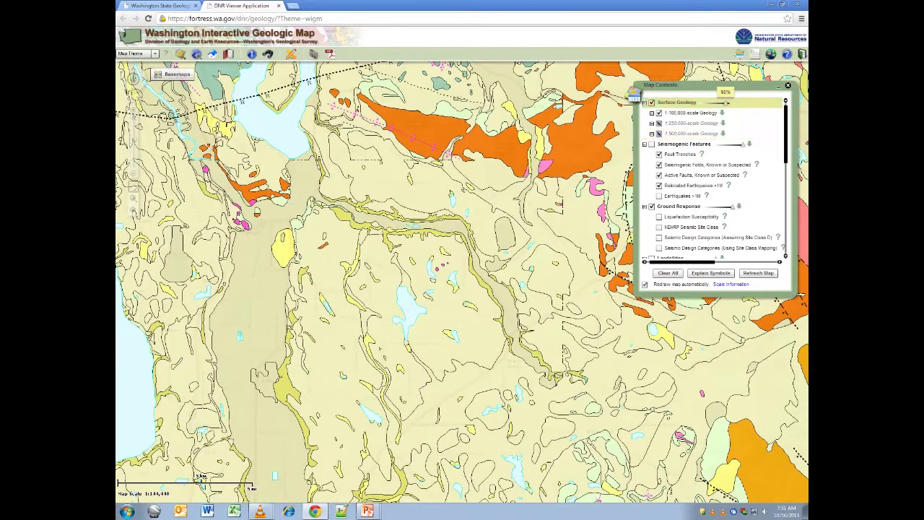
mouse_move(727, 103)
mouse_down()
mouse_move(700, 103)
mouse_move(723, 103)
mouse_up()
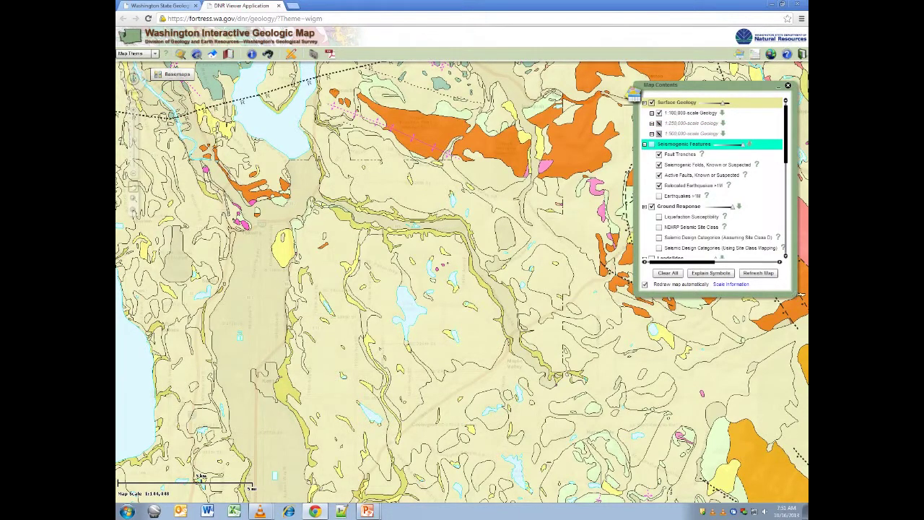
click(651, 144)
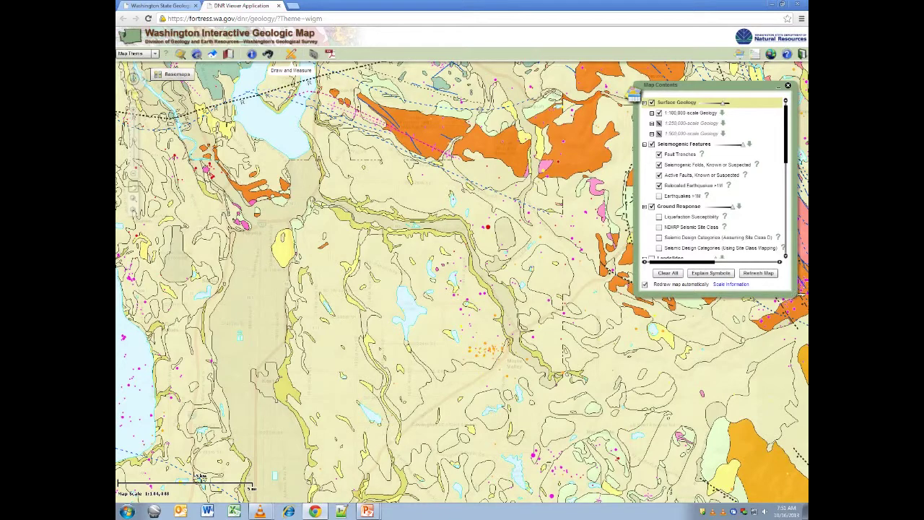
Draw a circle point marker just west of the lake in the map's centre, view its coordinates, and close the drawing and coordinate windows
click(291, 55)
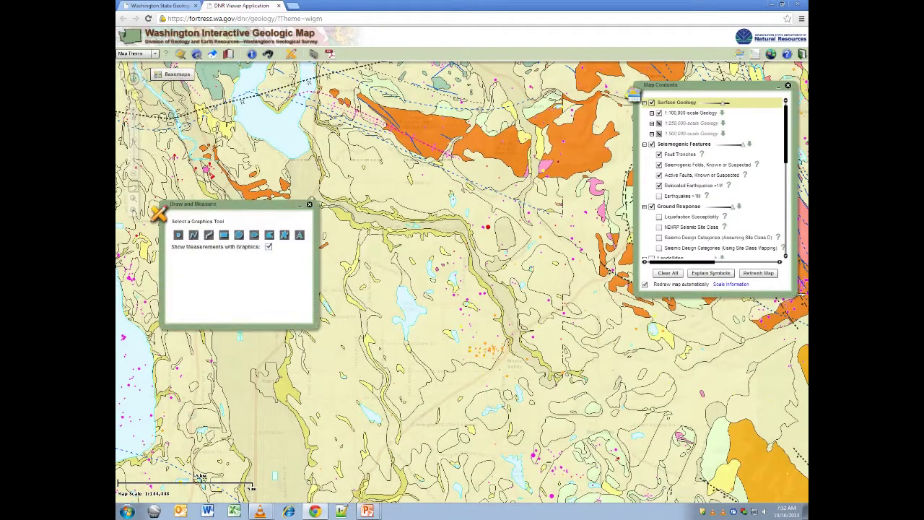
click(178, 235)
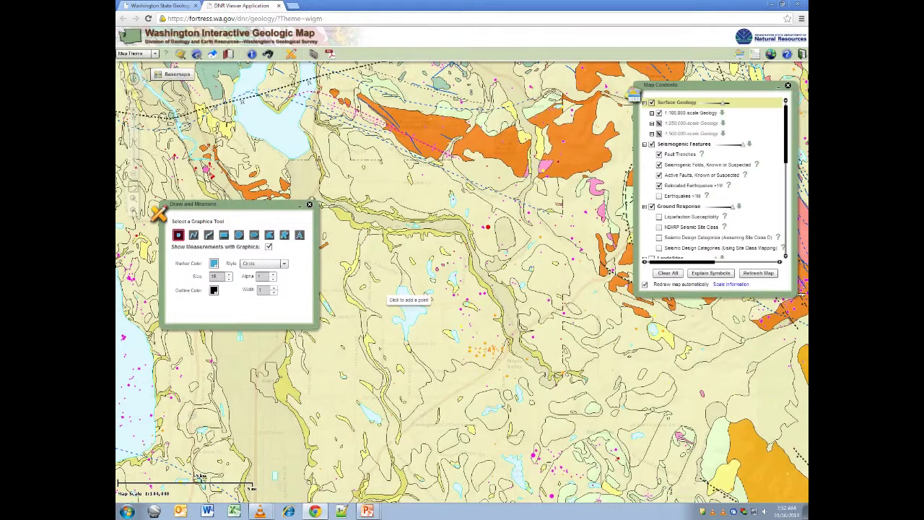
click(382, 298)
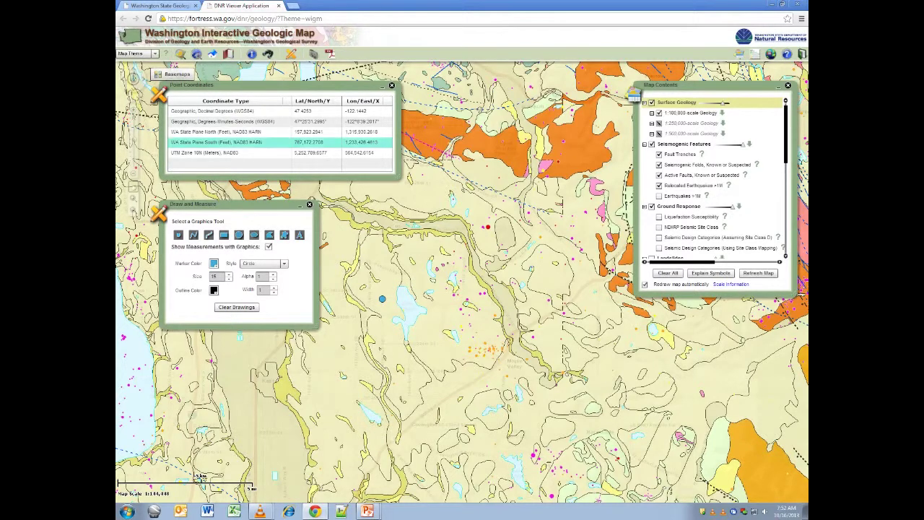
click(392, 85)
click(310, 205)
Switch the map theme to Subsurface Geology Information System and start a layer query on Subsurface Points
click(154, 54)
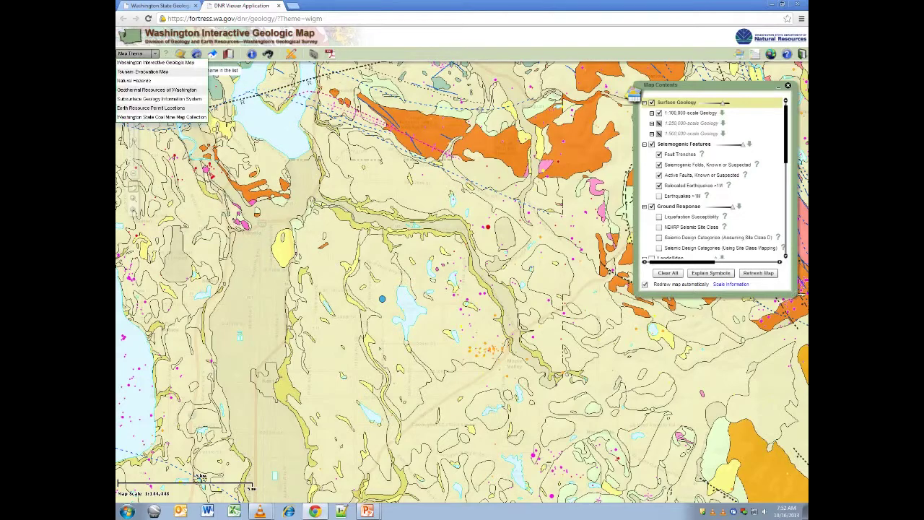
click(158, 98)
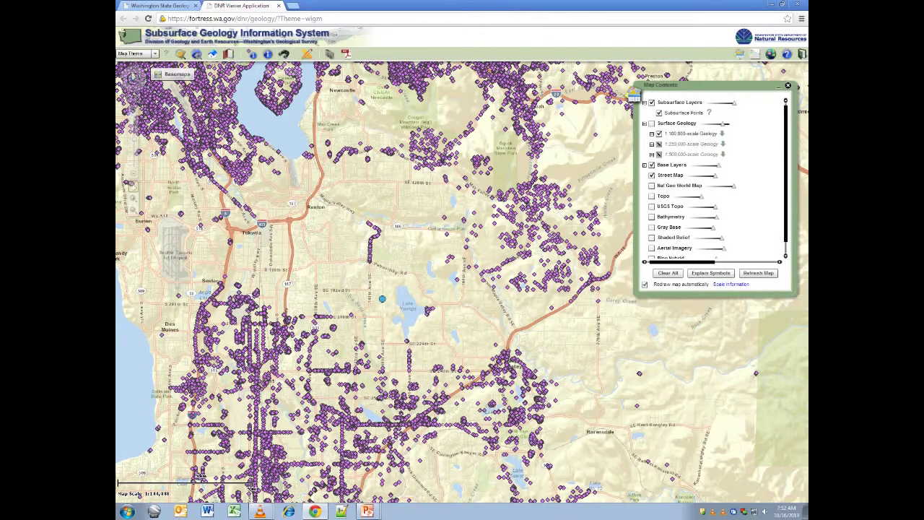
click(284, 55)
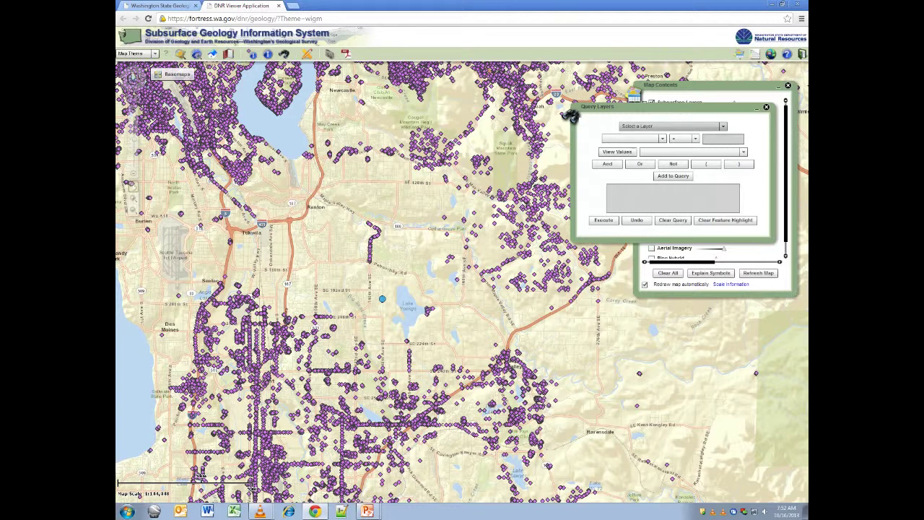
click(672, 126)
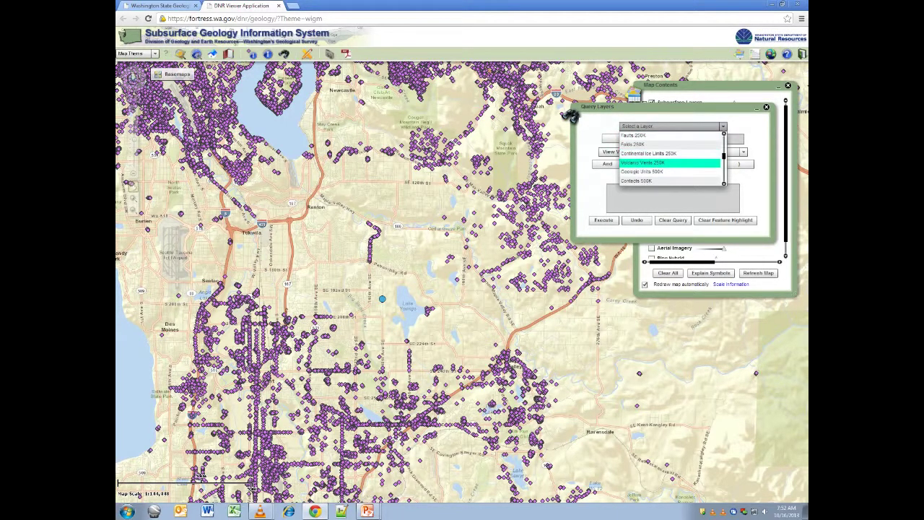
scroll(672, 166, down, 2)
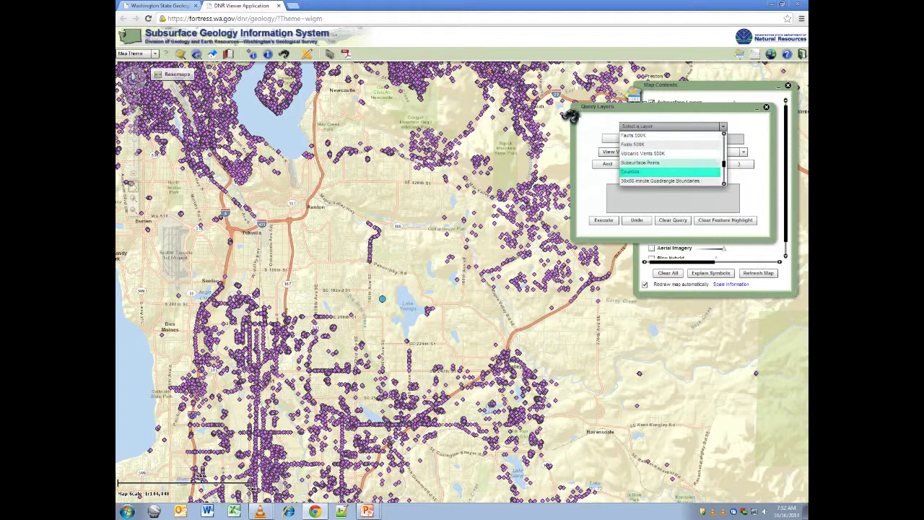
click(641, 162)
Build and execute a query for subsurface points with Depth (Feet) < 100
click(637, 139)
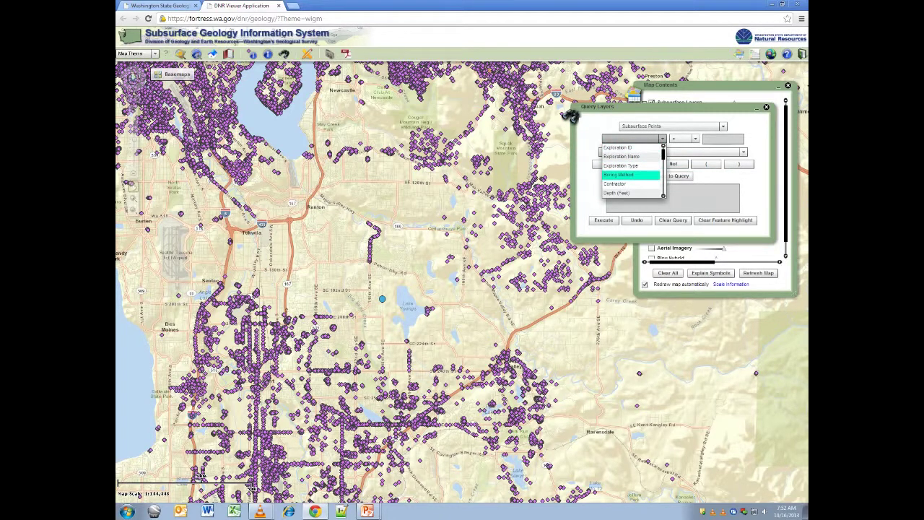
click(629, 193)
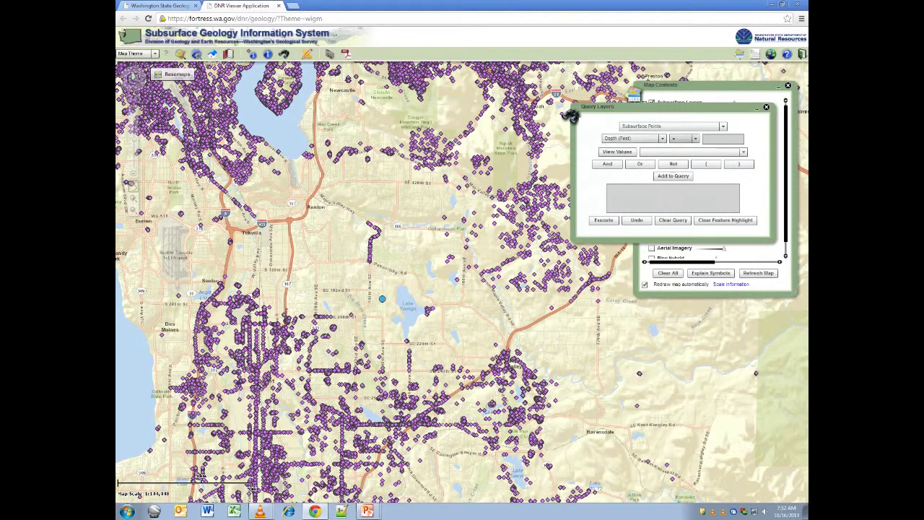
click(693, 138)
click(676, 166)
click(722, 138)
text(100)
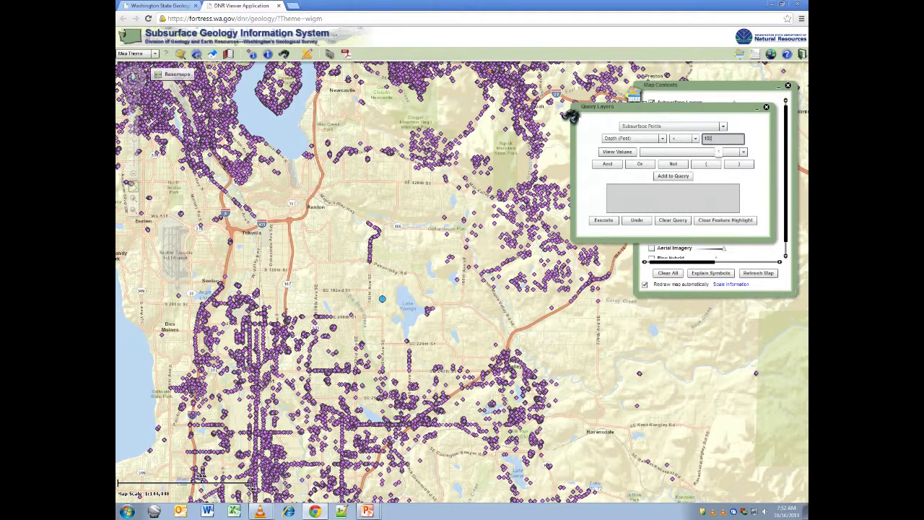
click(673, 175)
click(605, 220)
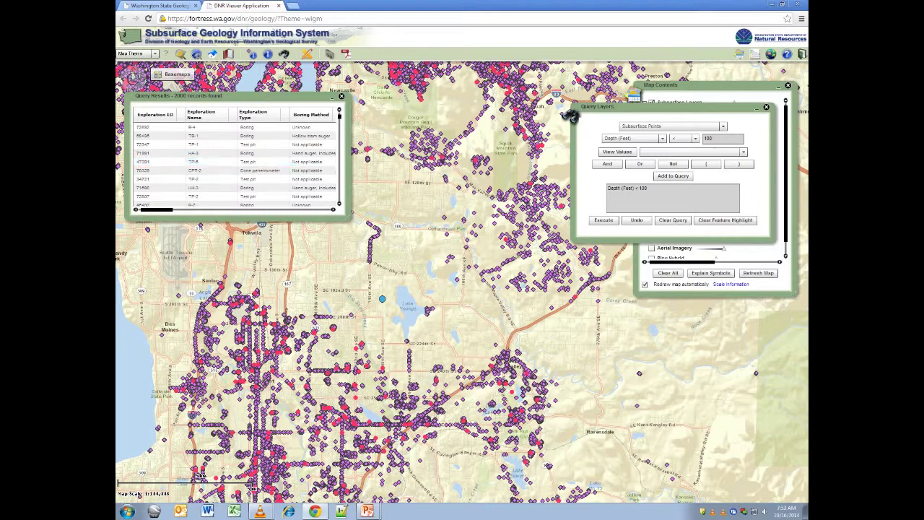
Locate the fifth query result, a test pit, on the map and close the query results and query windows
click(217, 162)
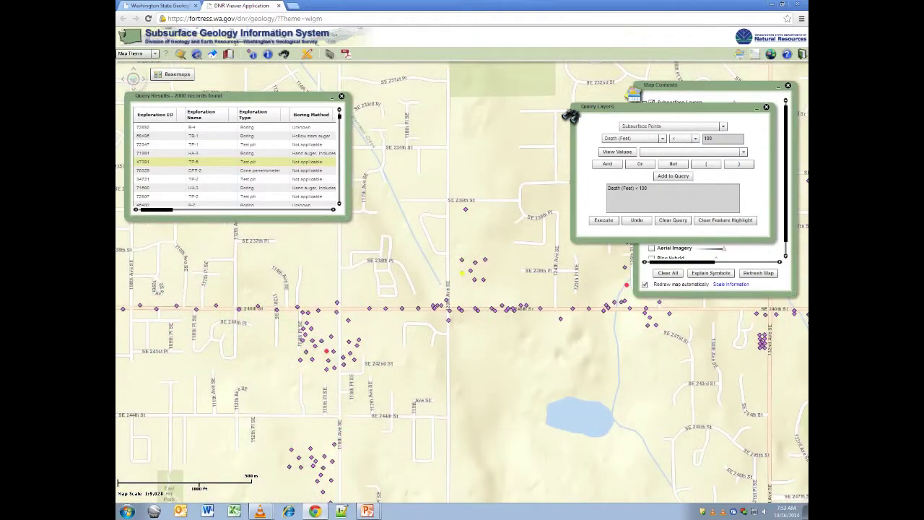
click(342, 96)
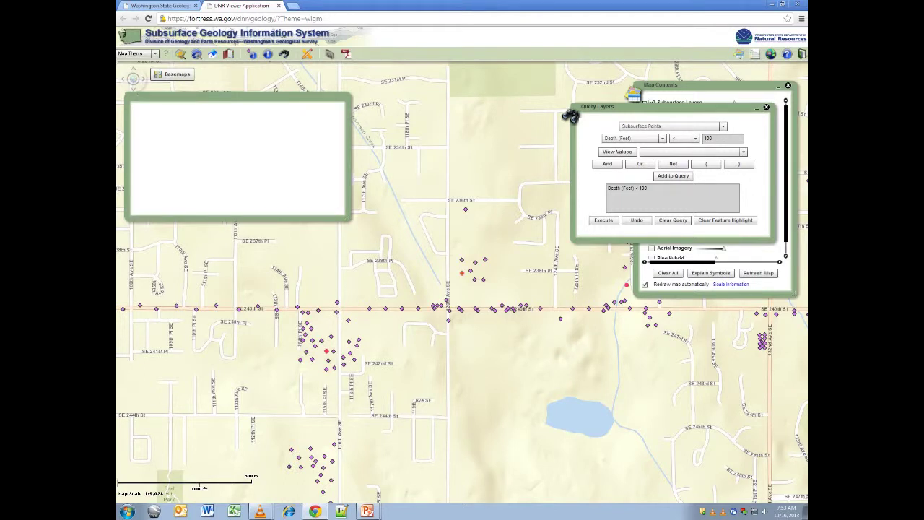
click(767, 107)
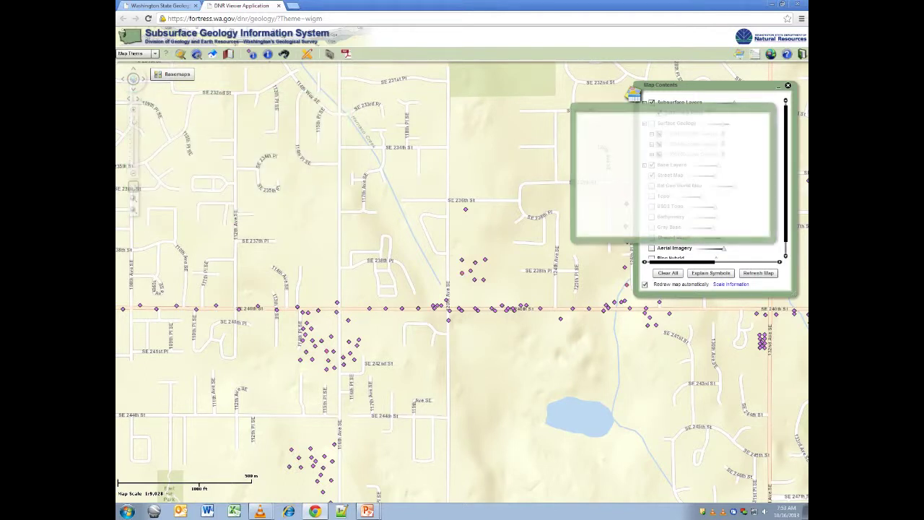
Switch the basemap to Aerial Imagery
click(173, 75)
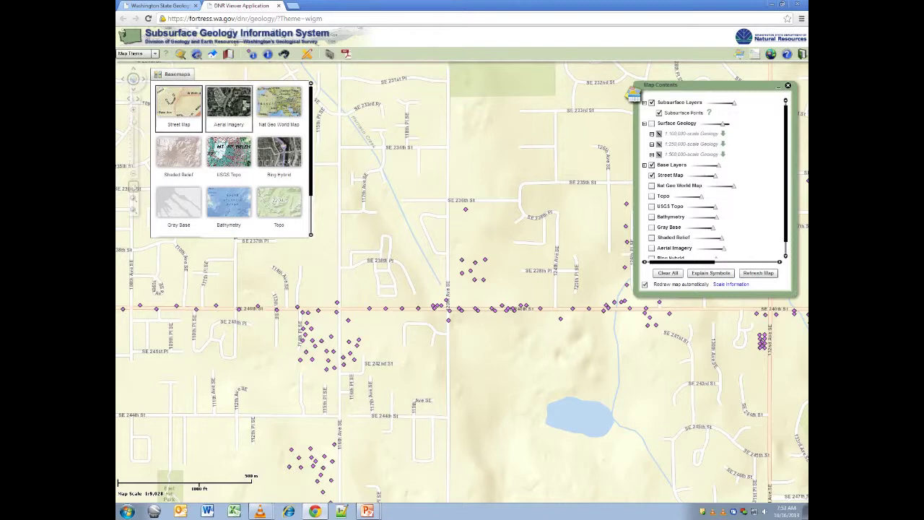
click(229, 104)
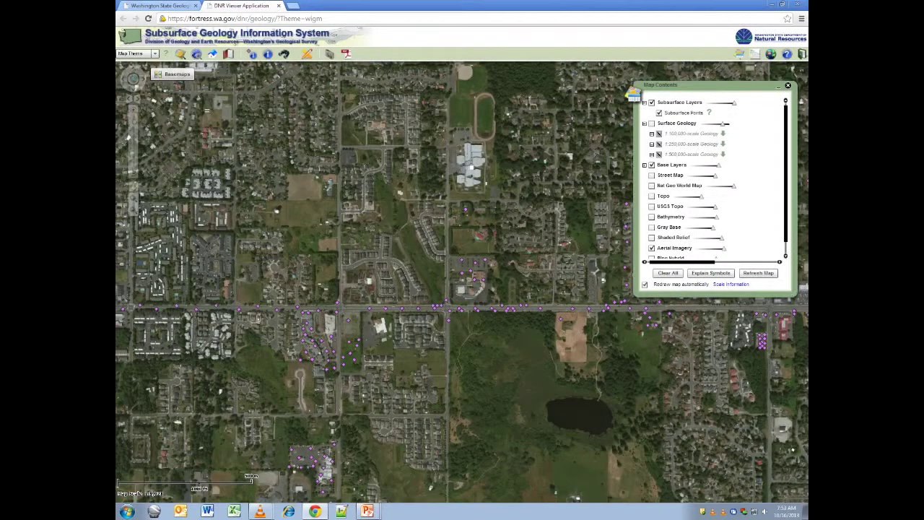
Change the basemap to Topo, and after that to Street Map
click(173, 75)
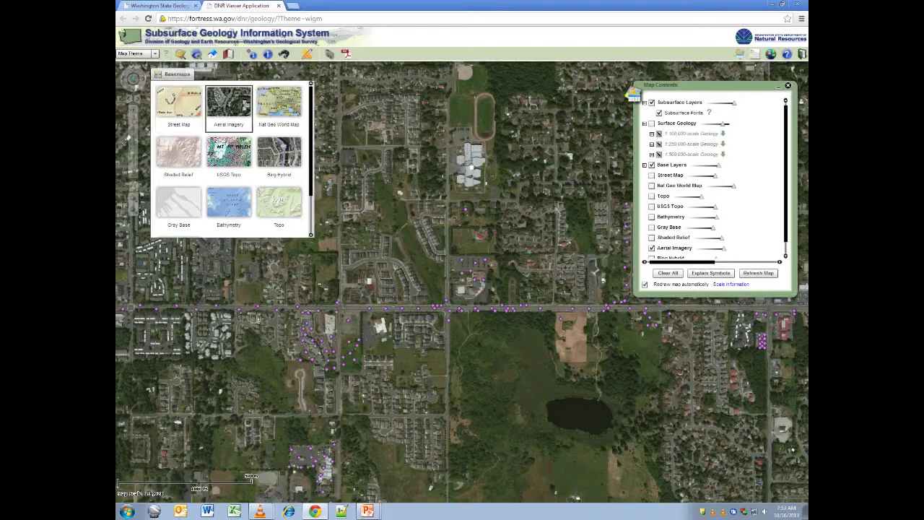
click(279, 203)
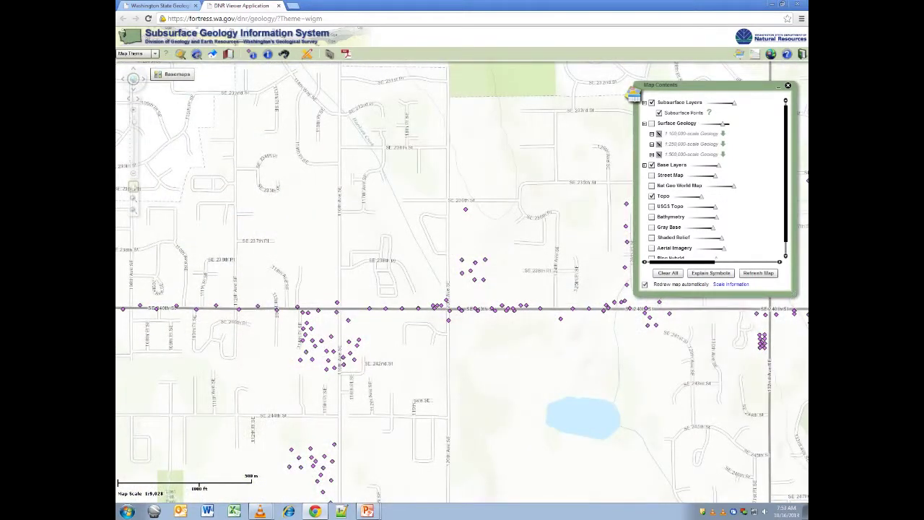
click(174, 74)
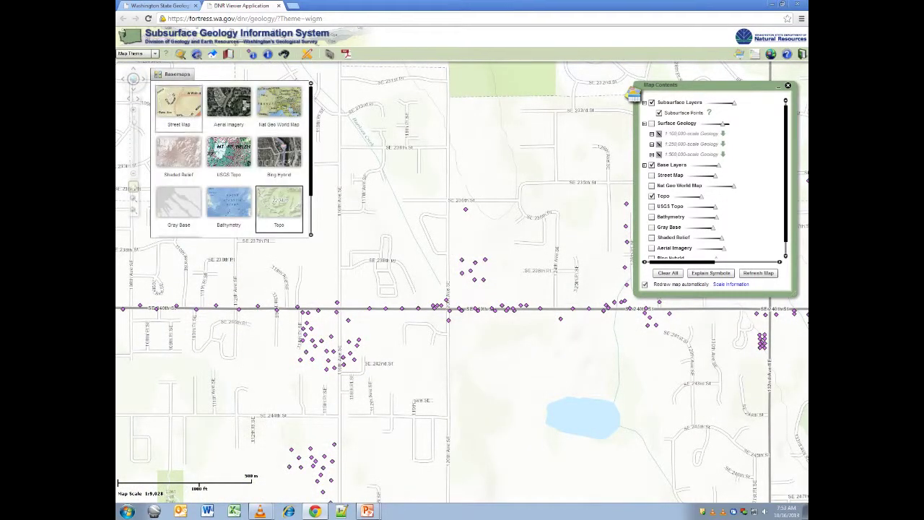
click(179, 108)
Switch the map theme to Geothermal Resources of Washington
click(138, 53)
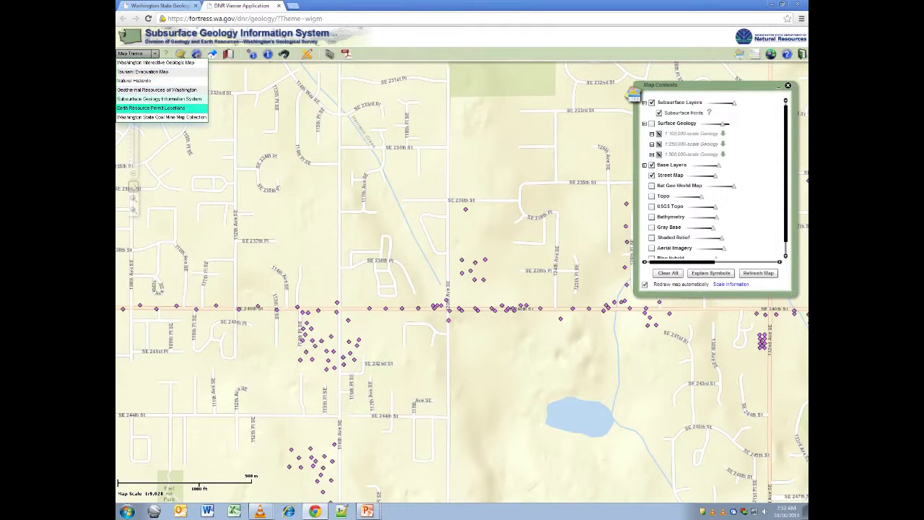
click(157, 90)
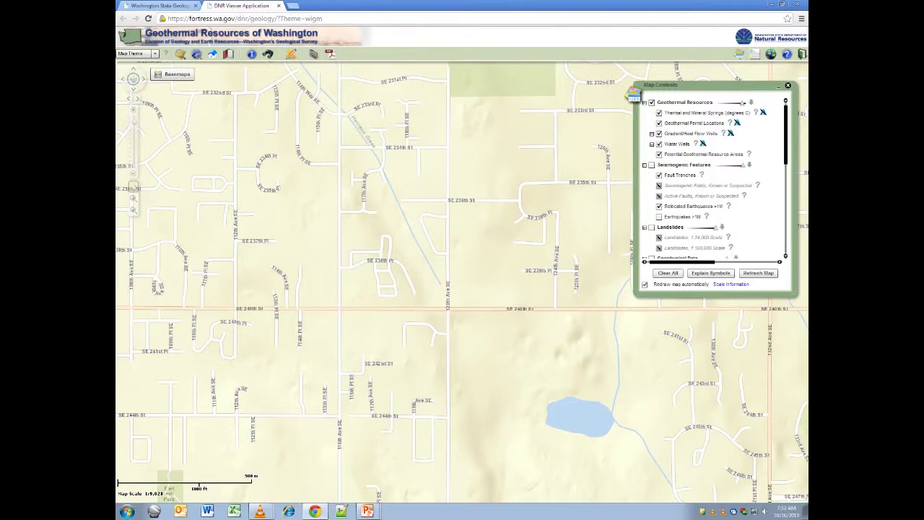
scroll(314, 215, up, 1)
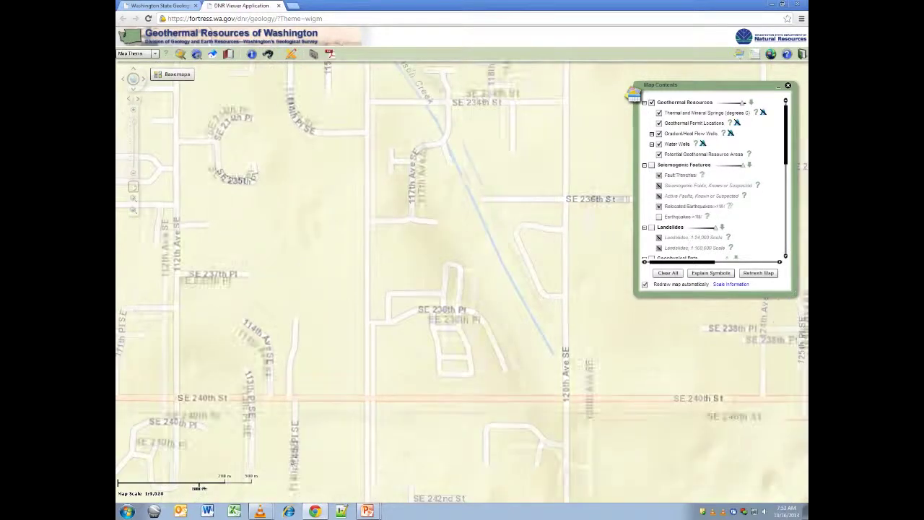
scroll(313, 215, down, 2)
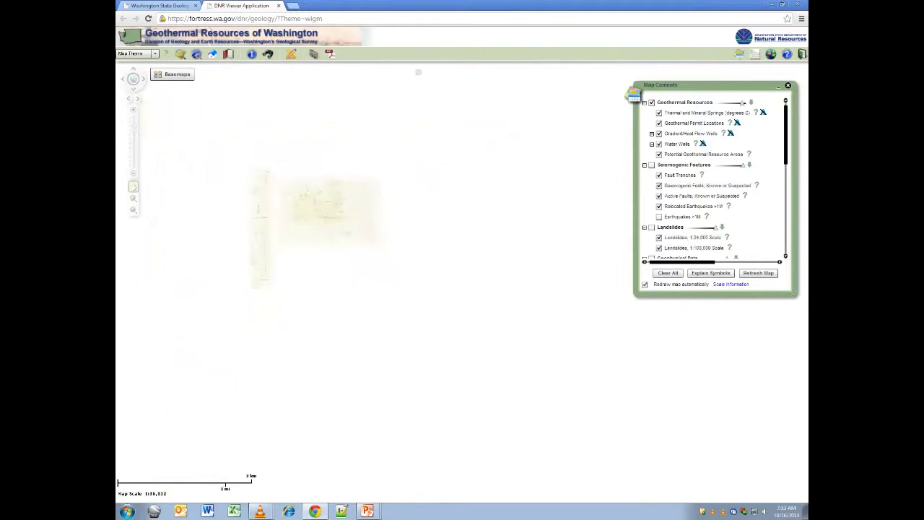